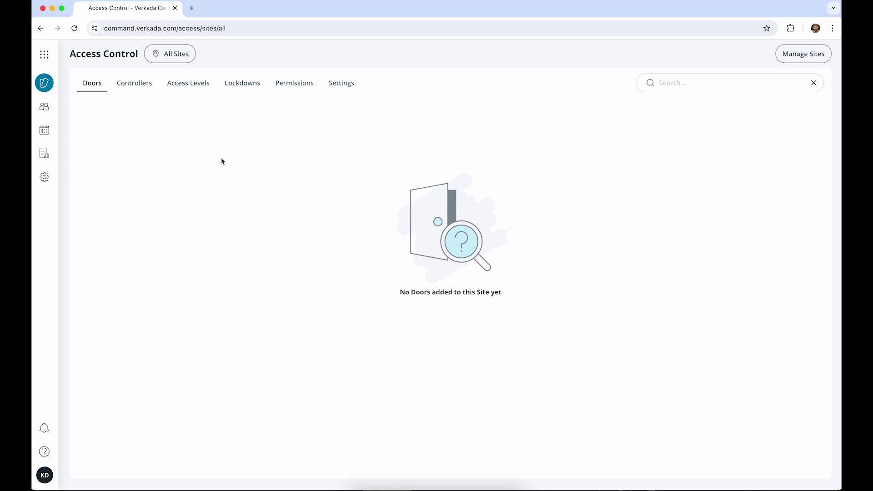
# Go to the Access controllers list and open the AC42 - Main Building controller.
pyautogui.click(44, 55)
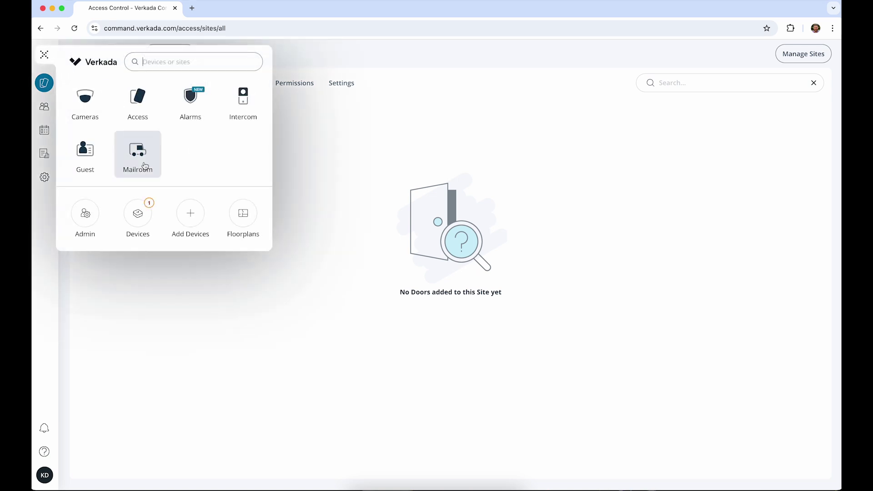
pyautogui.click(135, 221)
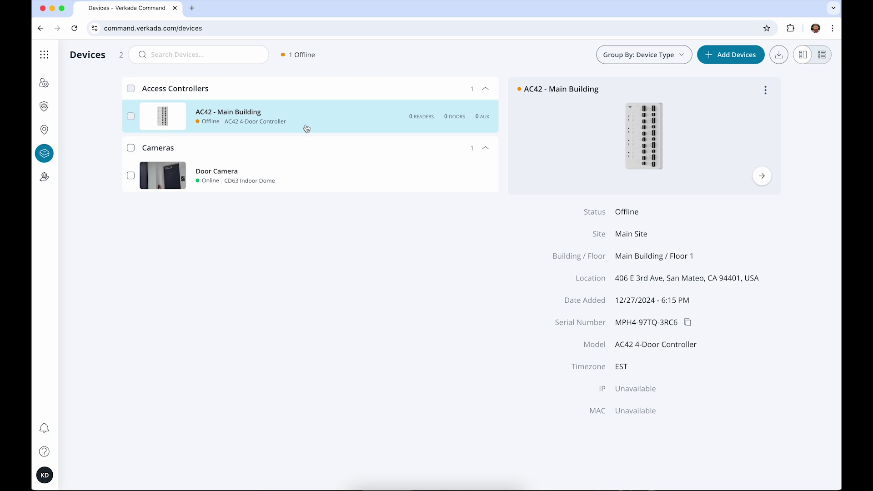
pyautogui.click(45, 55)
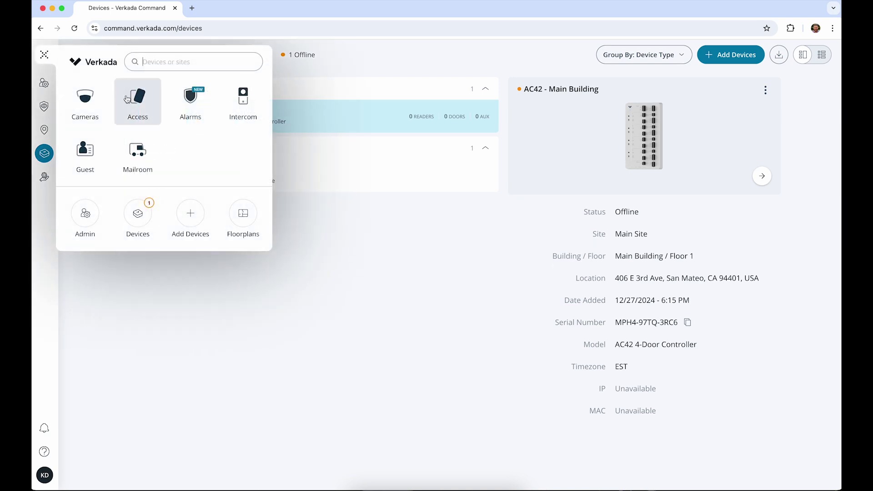
pyautogui.click(138, 114)
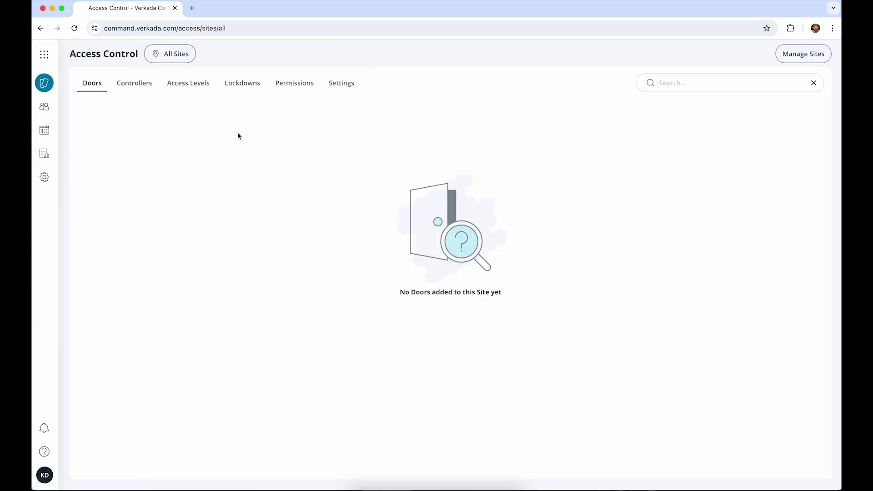
pyautogui.click(139, 85)
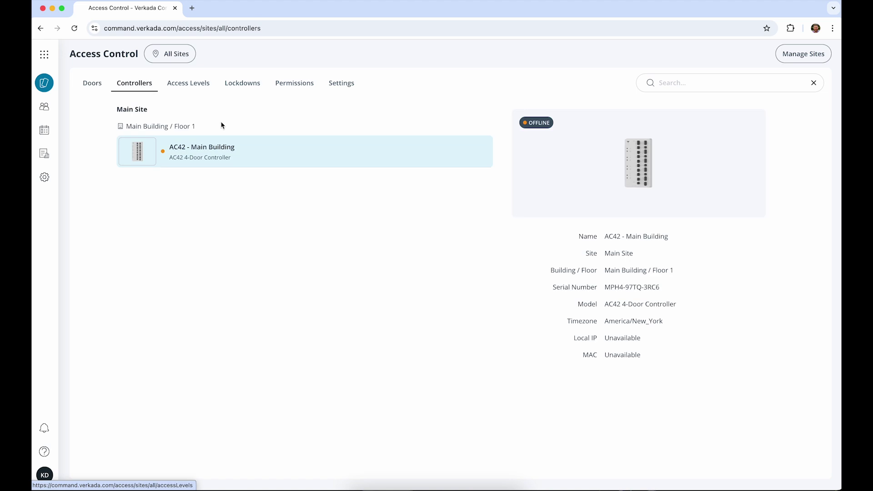
pyautogui.click(286, 157)
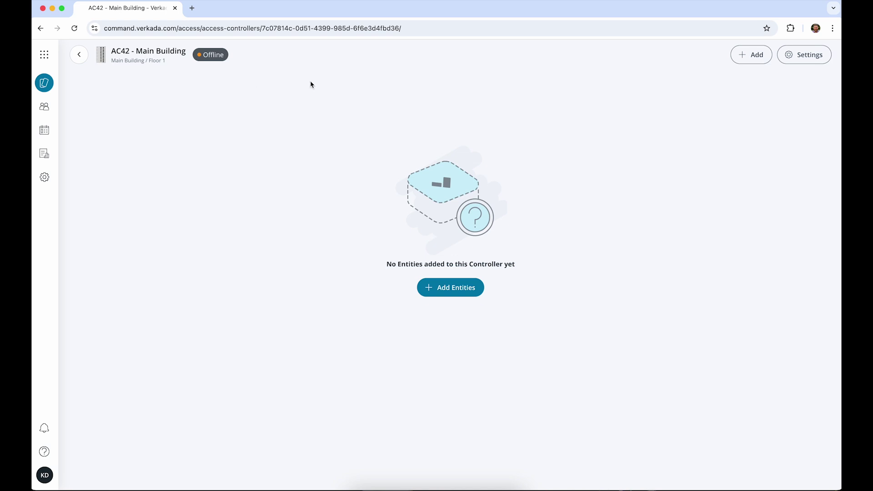
pyautogui.click(754, 56)
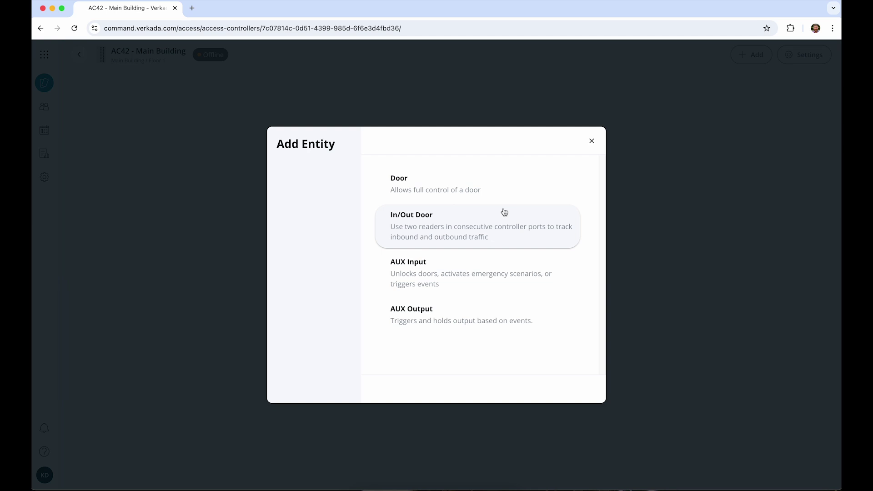
# Add a Door named 'Front Door' and pair it with the Door Camera.
pyautogui.click(526, 180)
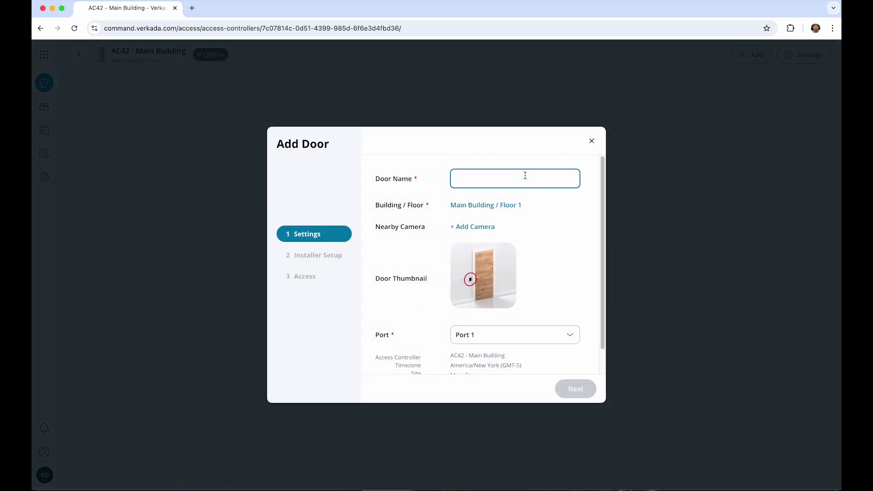
pyautogui.write('Front Doo')
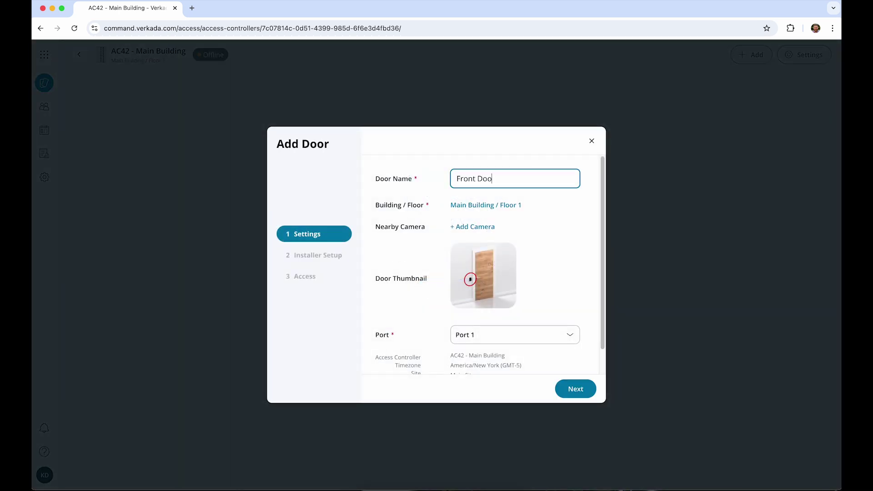
pyautogui.write('r')
pyautogui.click(482, 227)
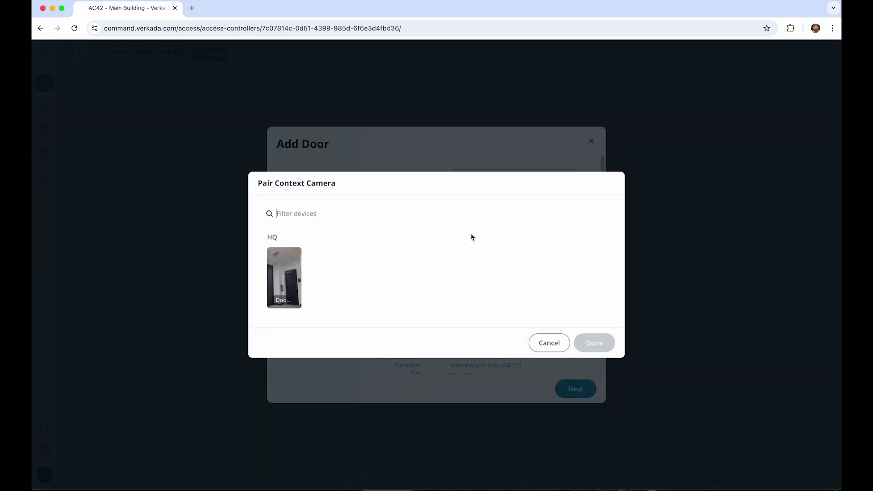
pyautogui.click(290, 280)
pyautogui.click(593, 344)
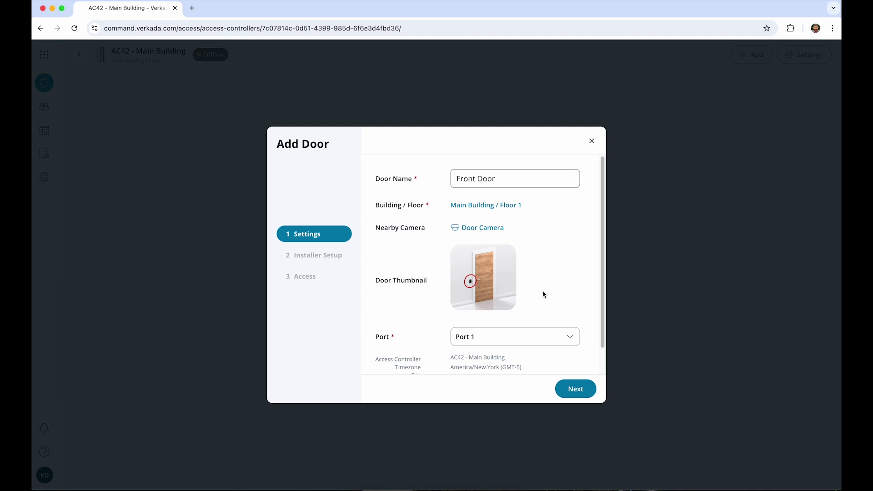
# Use the camera's image as the door thumbnail and keep the door on Port 1.
pyautogui.click(483, 296)
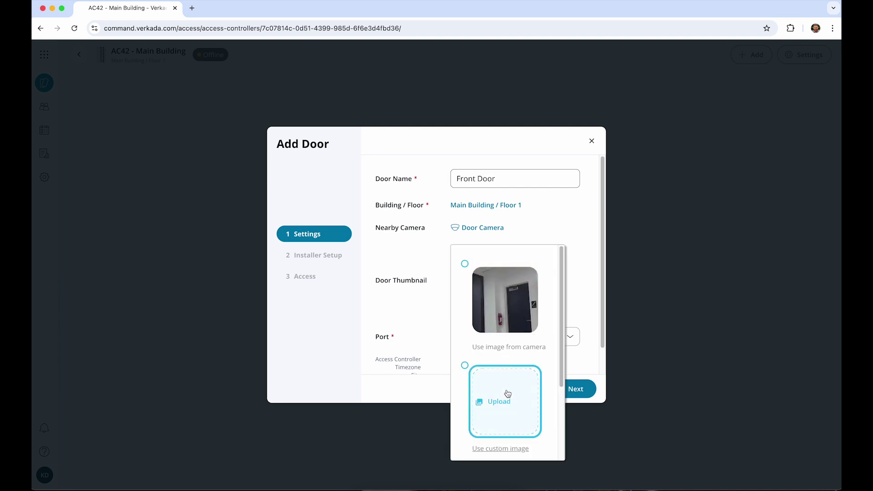
pyautogui.click(502, 323)
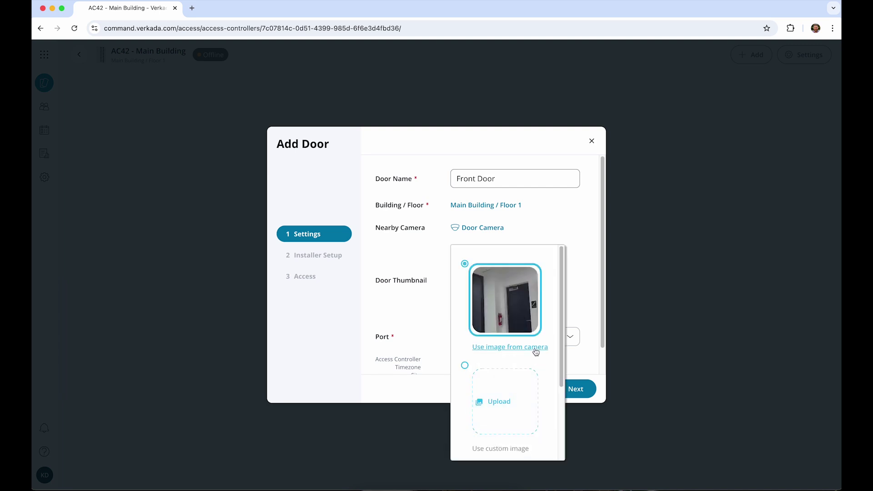
pyautogui.click(586, 302)
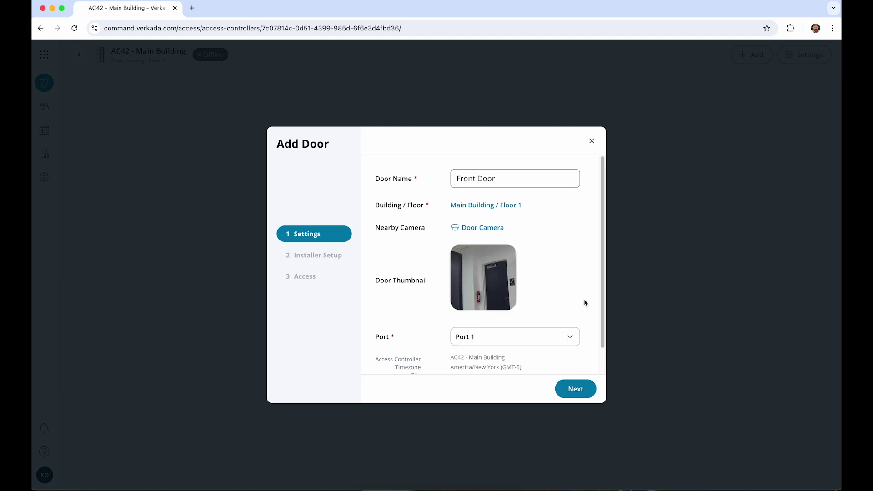
pyautogui.scroll(-1, 581, 304)
pyautogui.click(571, 310)
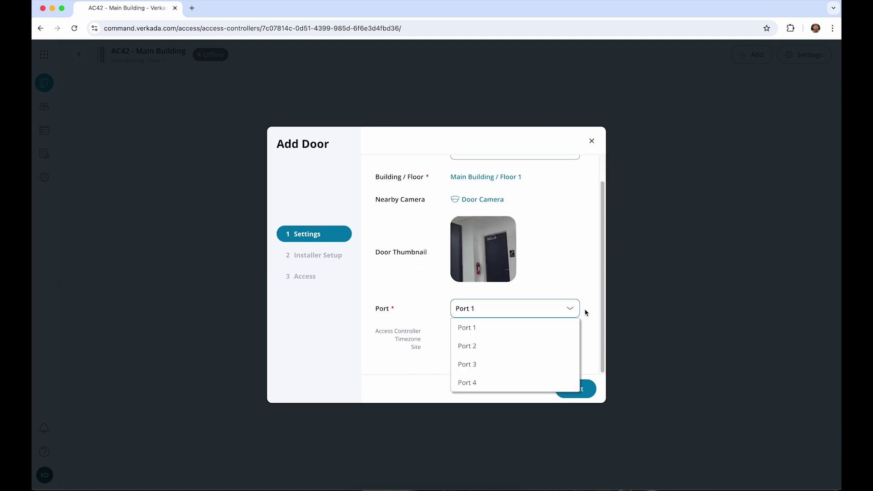
pyautogui.click(587, 312)
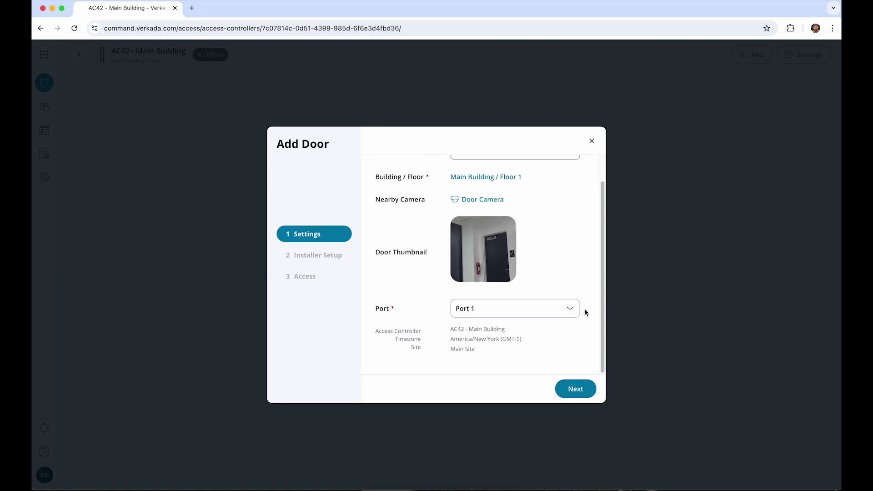
# In Installer Setup, enable Ignore DPI Relock and Monitor DHO with the 60 s threshold.
pyautogui.click(575, 389)
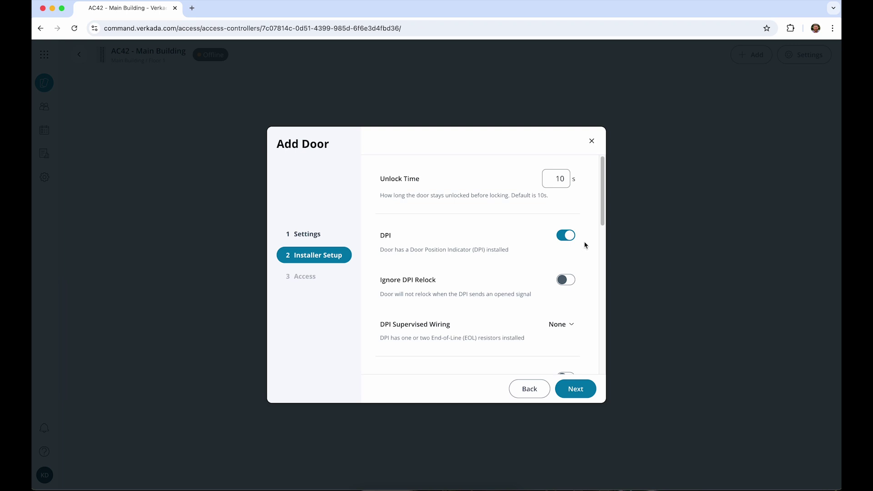
pyautogui.scroll(-1, 585, 246)
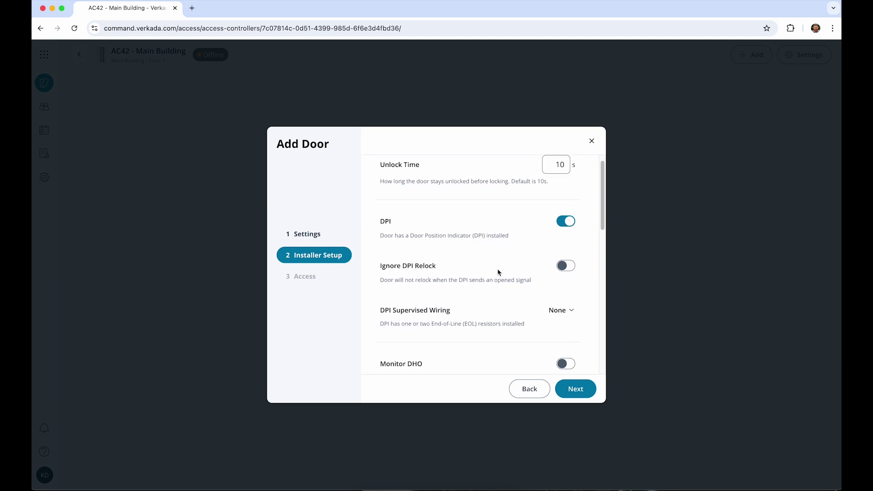
pyautogui.click(563, 266)
pyautogui.scroll(-4, 562, 280)
pyautogui.scroll(1, 562, 281)
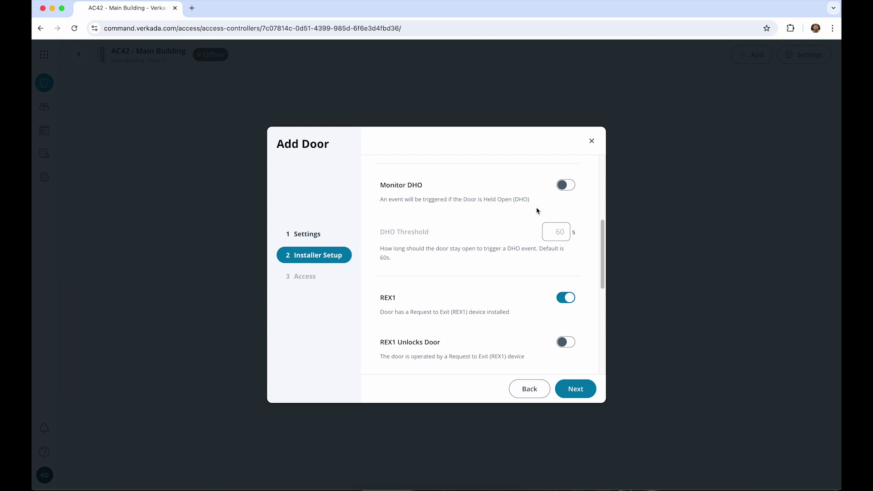
pyautogui.click(563, 186)
# Enable REX1 Unlocks Door, keeping the REX1 unlock duration at 3 seconds.
pyautogui.scroll(-5, 576, 243)
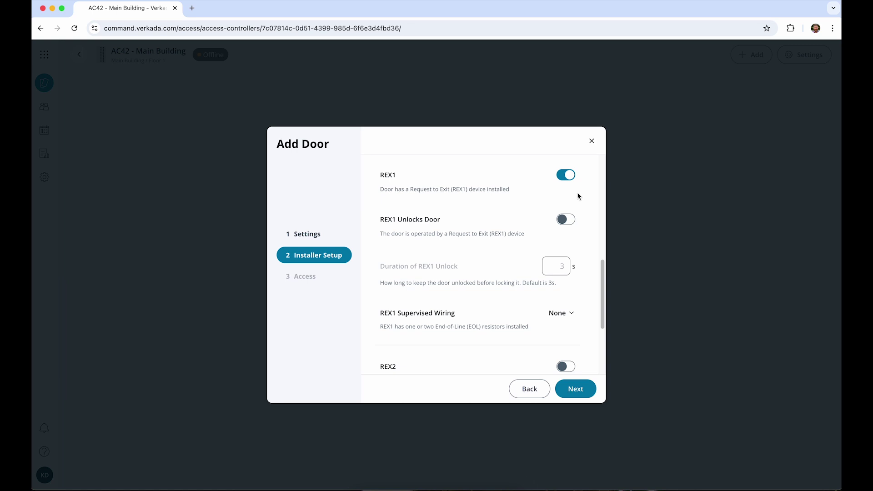
pyautogui.click(563, 221)
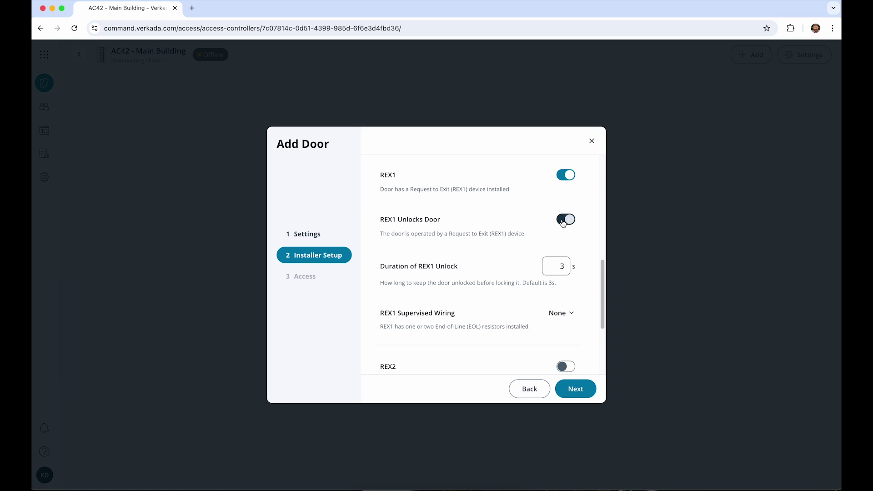
pyautogui.click(559, 266)
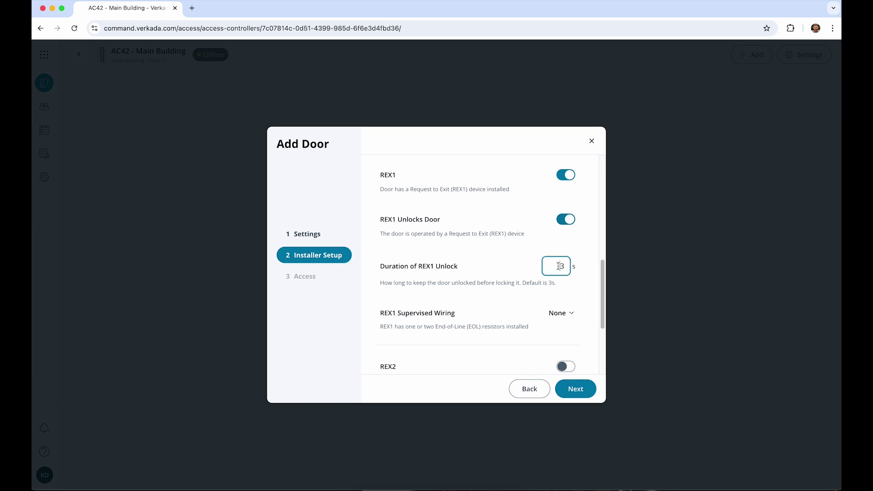
pyautogui.click(589, 269)
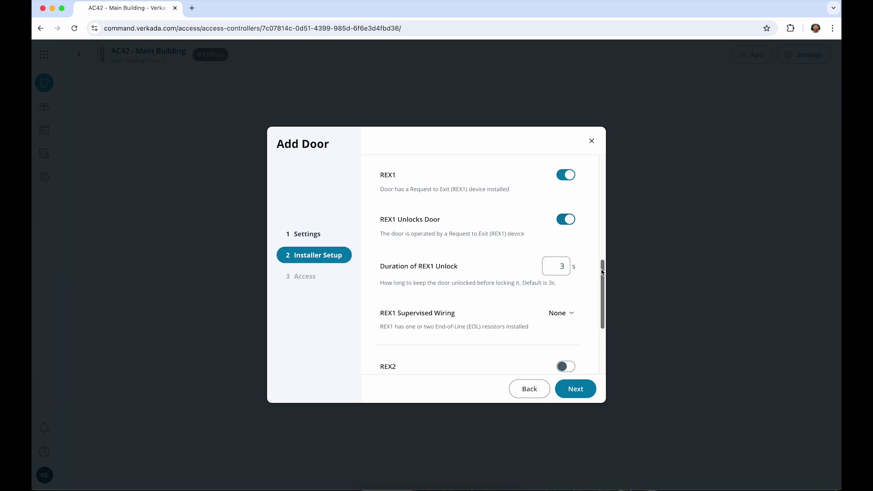
pyautogui.moveTo(603, 272); pyautogui.dragTo(603, 324)
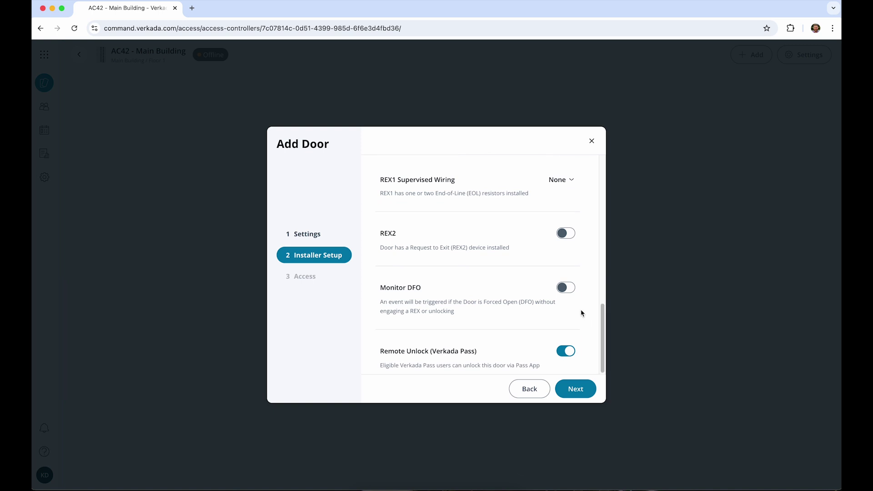
pyautogui.moveTo(572, 294)
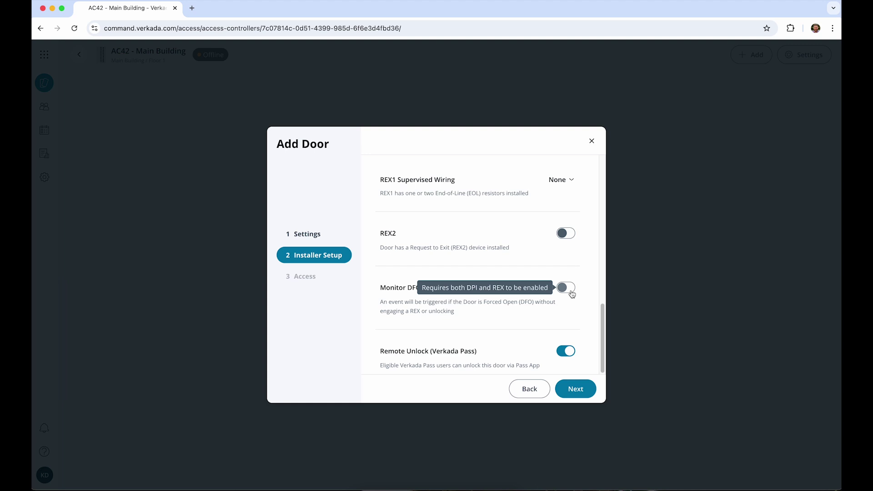
# Enable Monitor DFO with the 10 s delay after a valid door open.
pyautogui.click(571, 291)
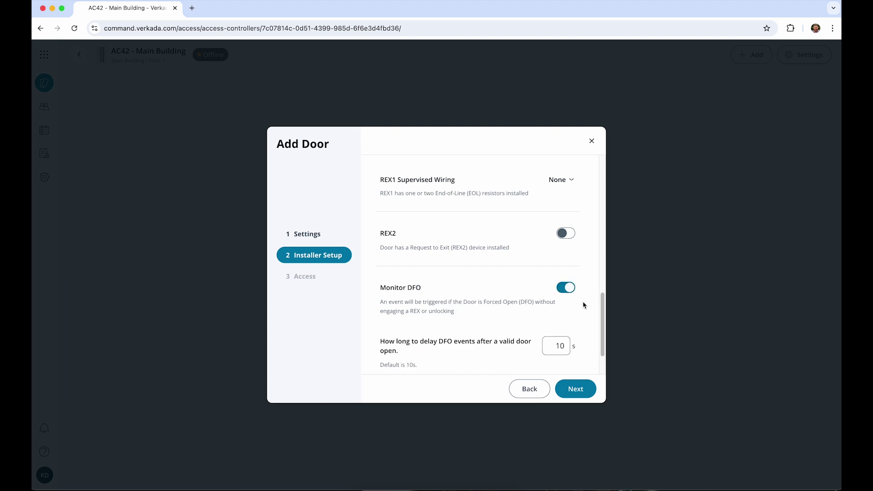
pyautogui.scroll(-2, 586, 314)
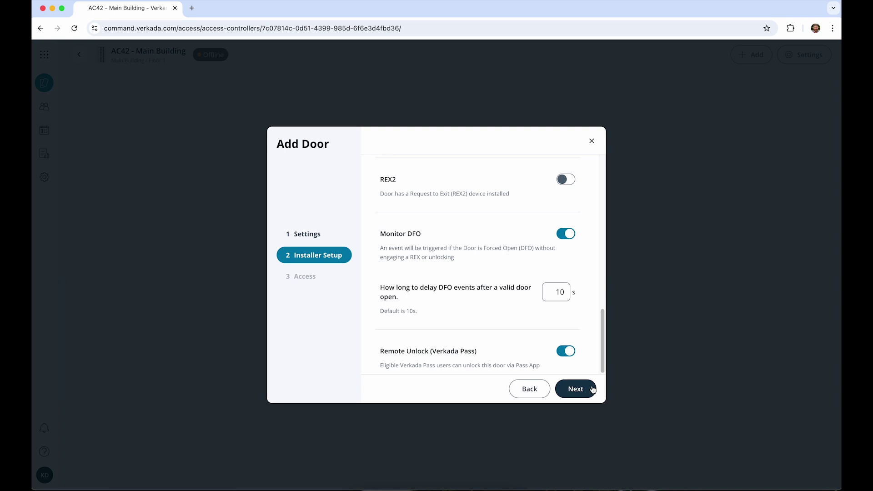
# Assign the Full Access 24/7 and General Access - Weekdays 9-5 access levels to Front Door.
pyautogui.click(592, 389)
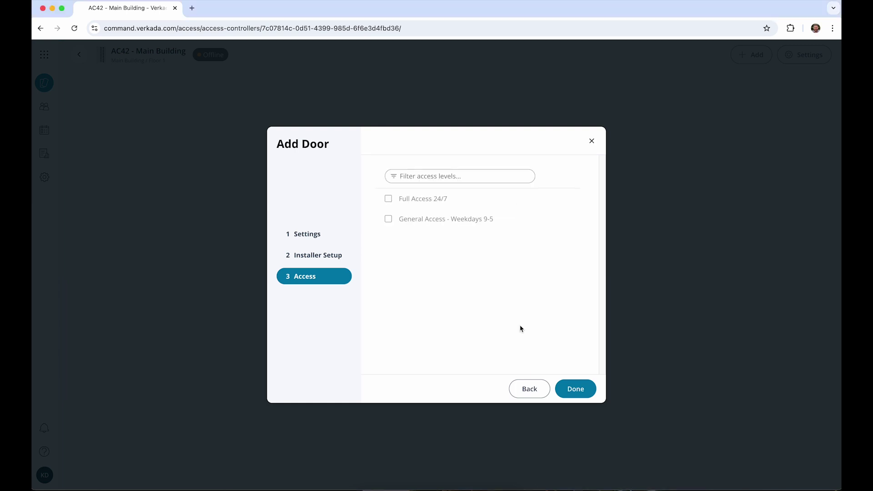
pyautogui.click(392, 205)
pyautogui.click(388, 219)
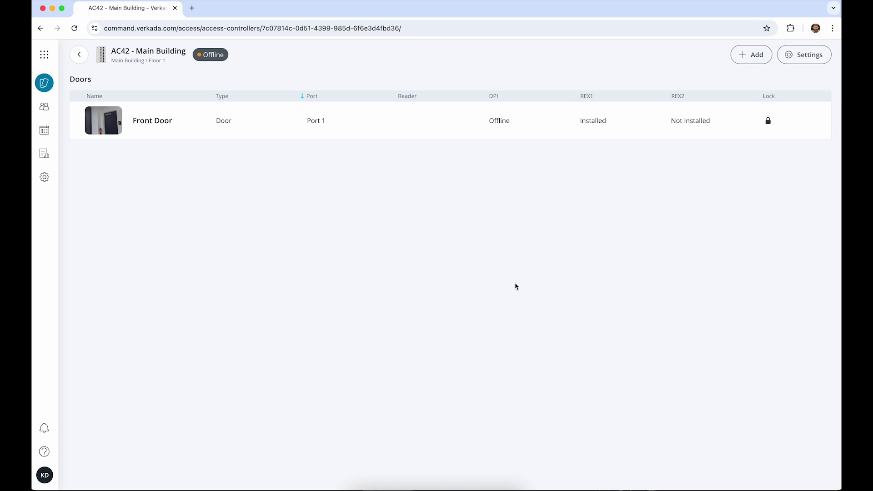
# Open Front Door's page from the Doors list and view its Schedule.
pyautogui.click(381, 138)
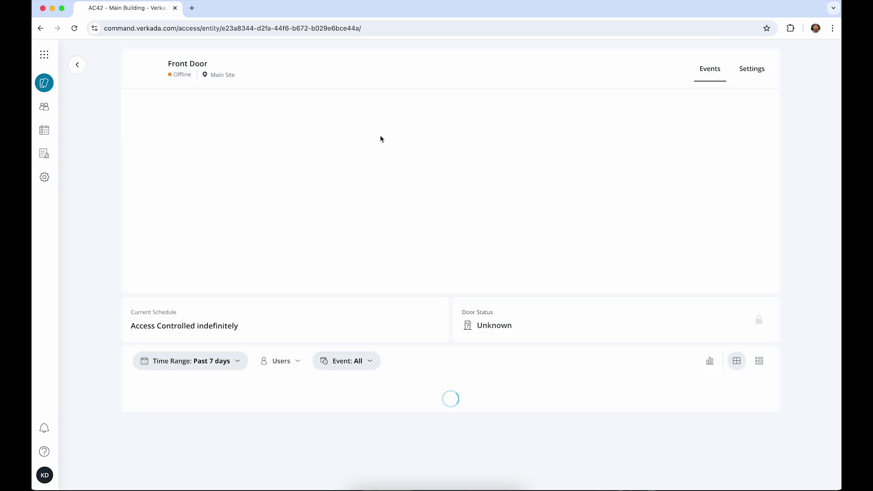
pyautogui.click(701, 77)
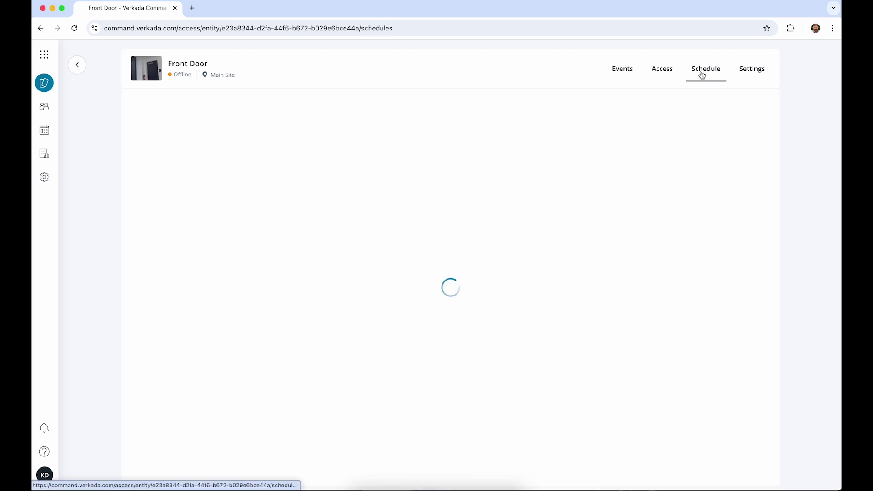